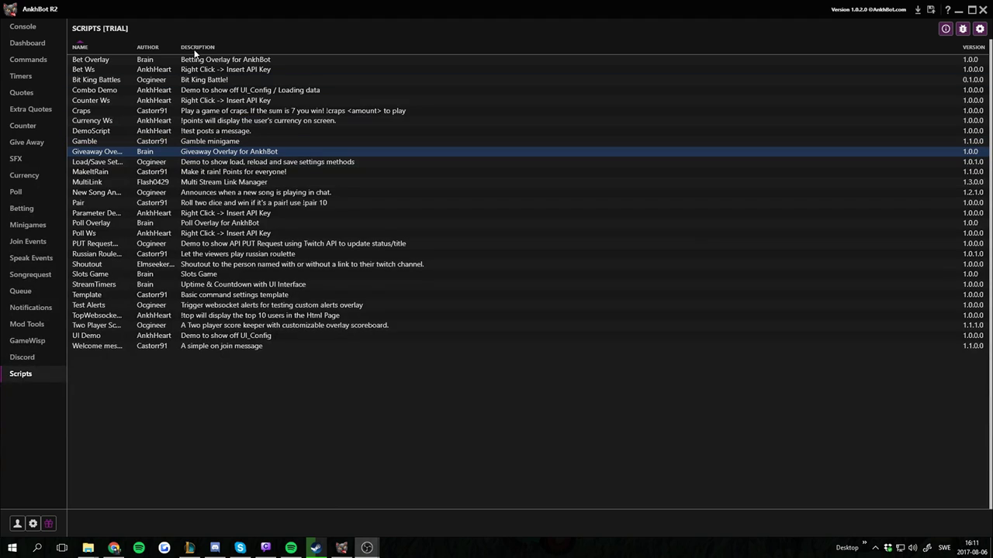
Insert the API key into the Poll Overlay script's folder, confirm the warning, and restore AnkhBot to a window
click(979, 28)
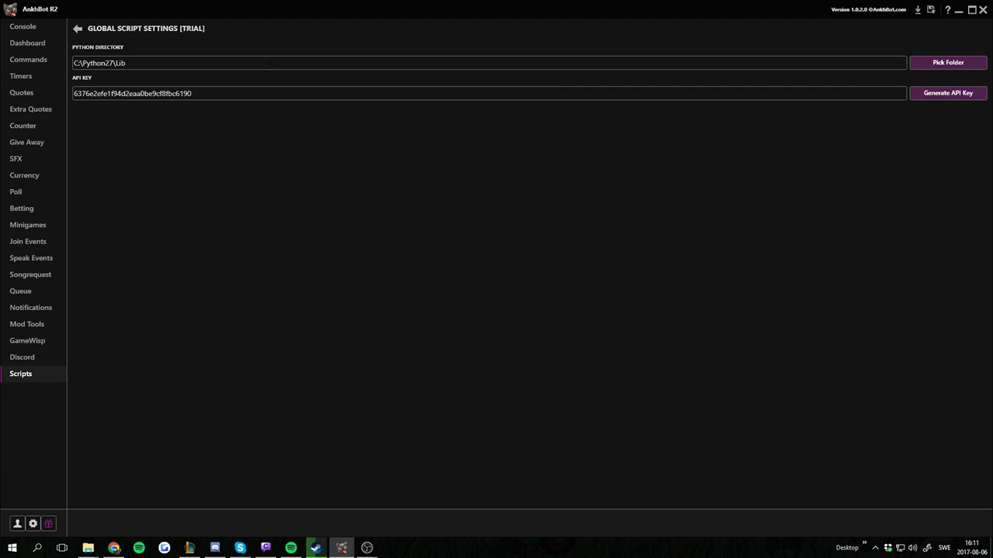
click(78, 29)
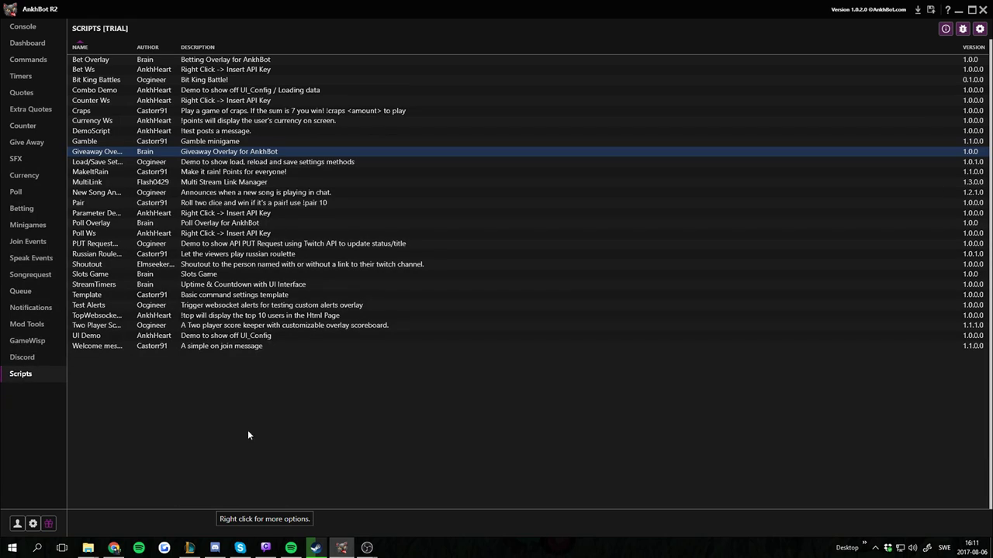
click(124, 221)
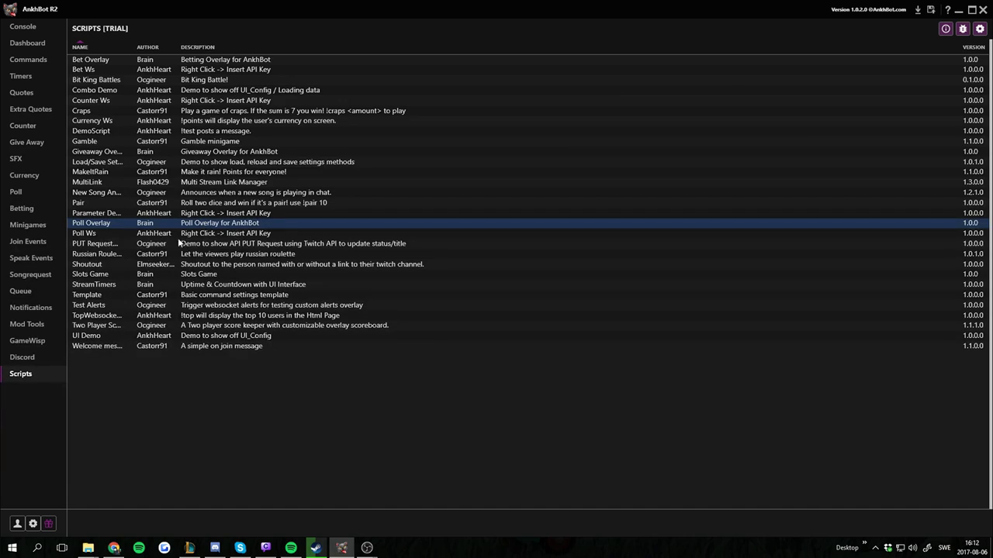
right_click(124, 222)
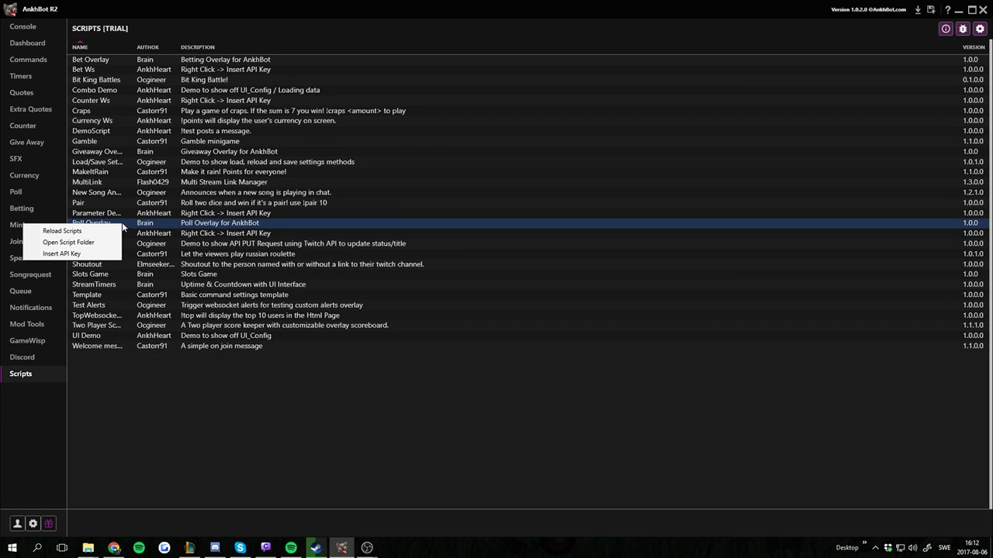
click(88, 255)
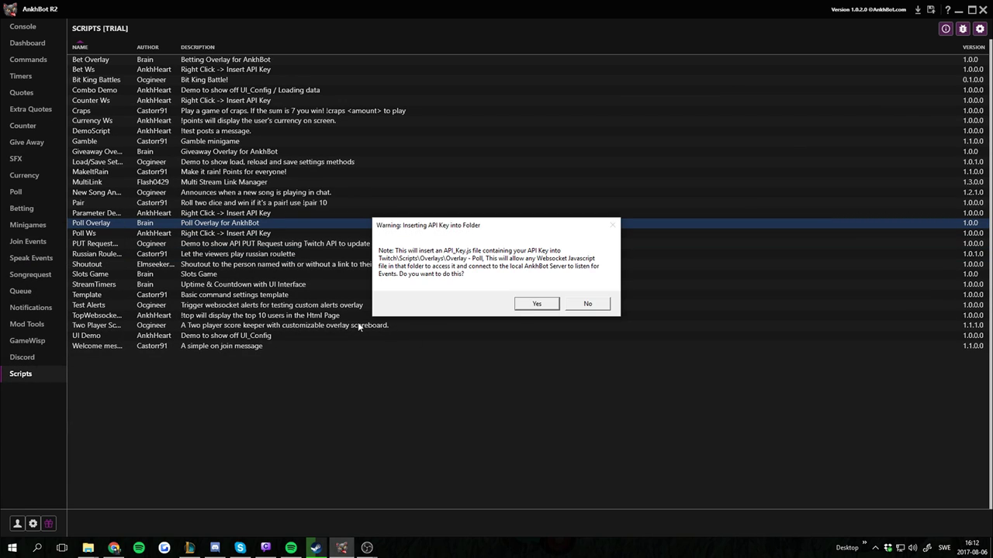
click(539, 304)
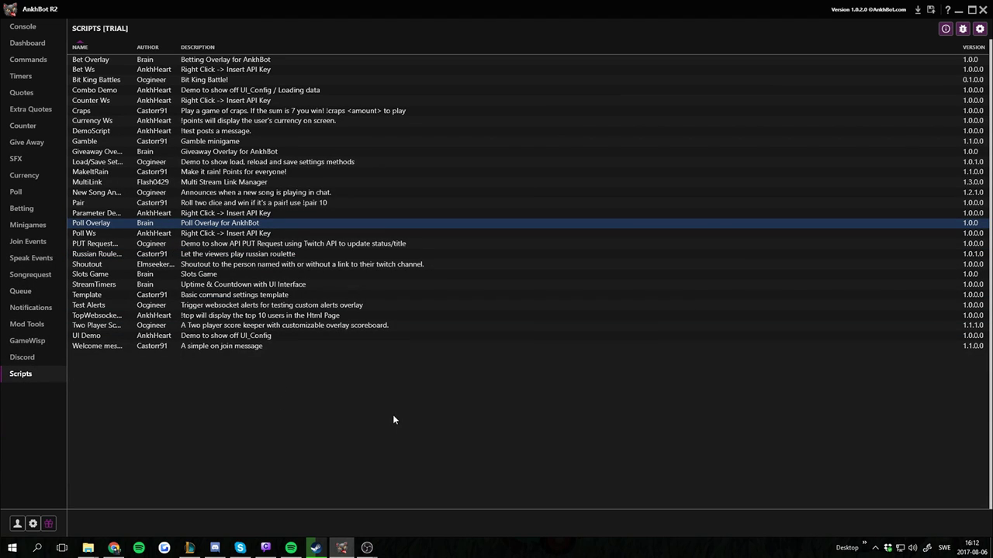
drag(464, 4, 350, 69)
Add a BrowserSource named 'Poll' under Sources in the OBS Recording scene
mouse_move(366, 548)
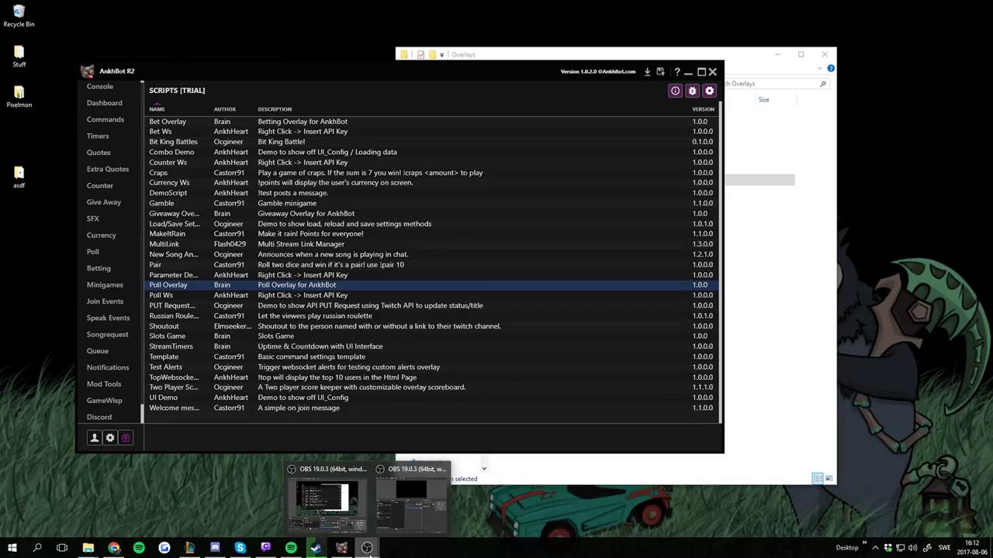
click(411, 481)
drag(743, 28, 677, 47)
click(558, 375)
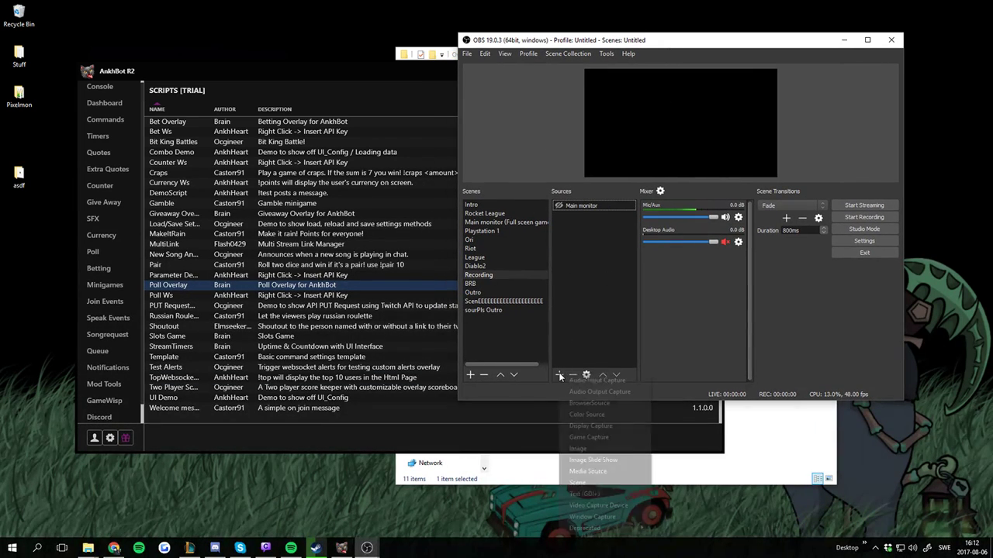
click(601, 412)
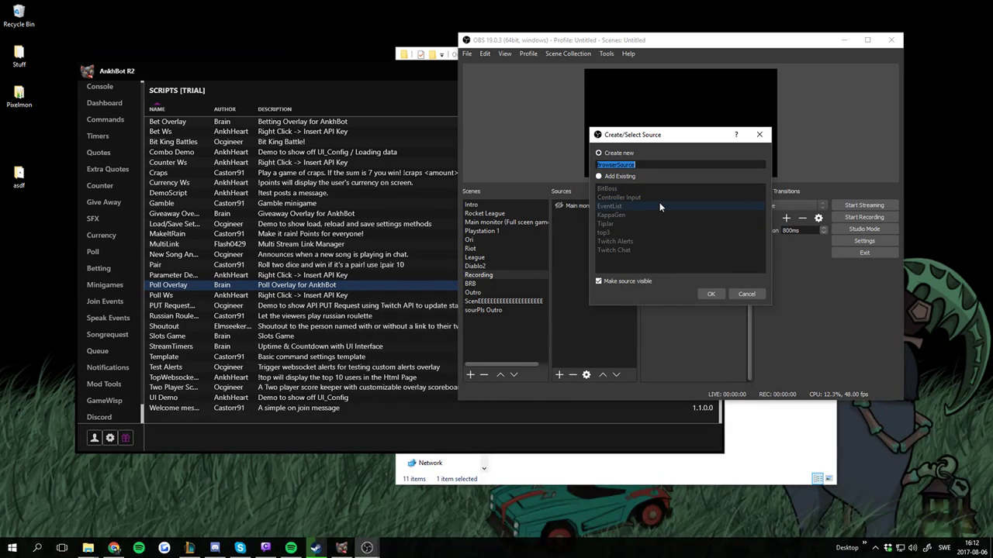
text(Poll)
Create the Poll source, enable Local file, and browse into the Twitch folder
click(714, 297)
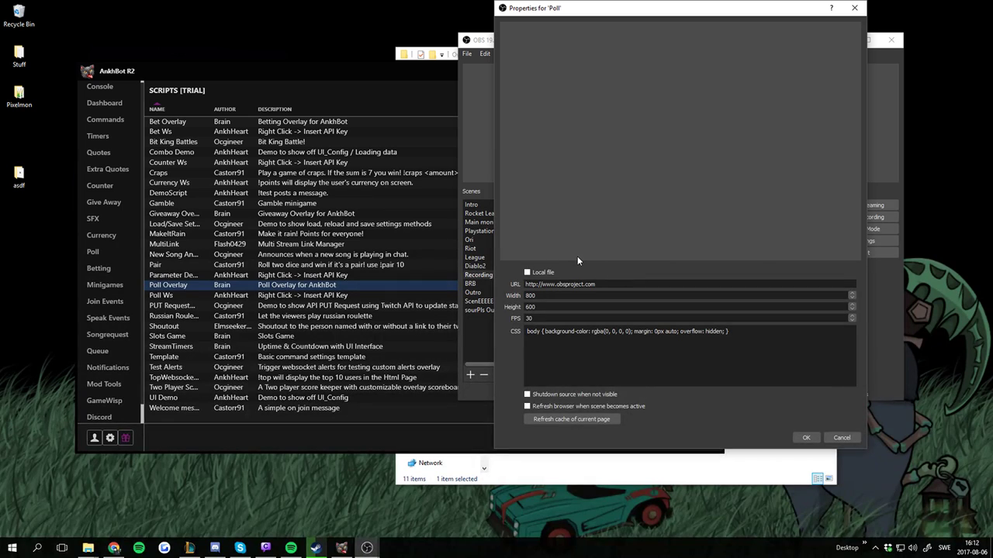
click(529, 273)
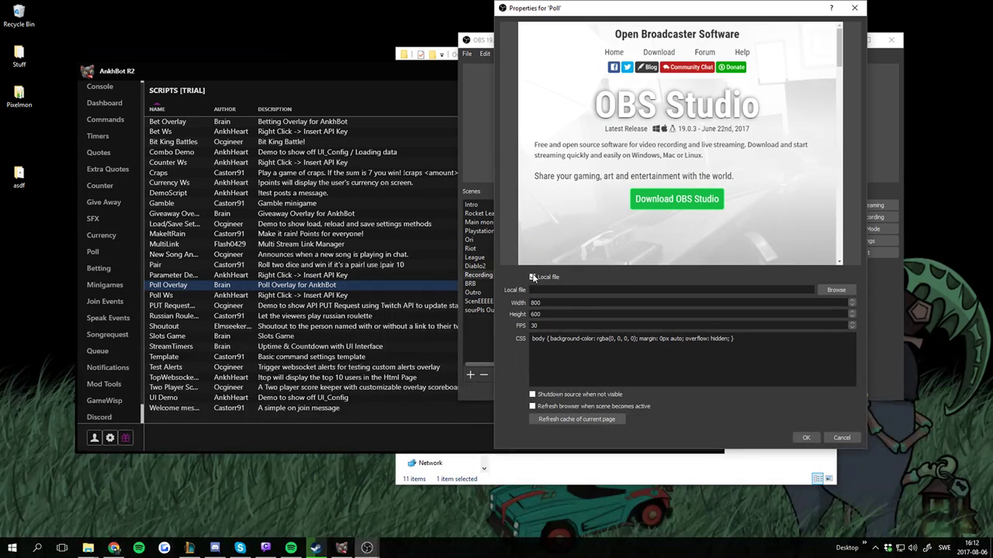
click(835, 291)
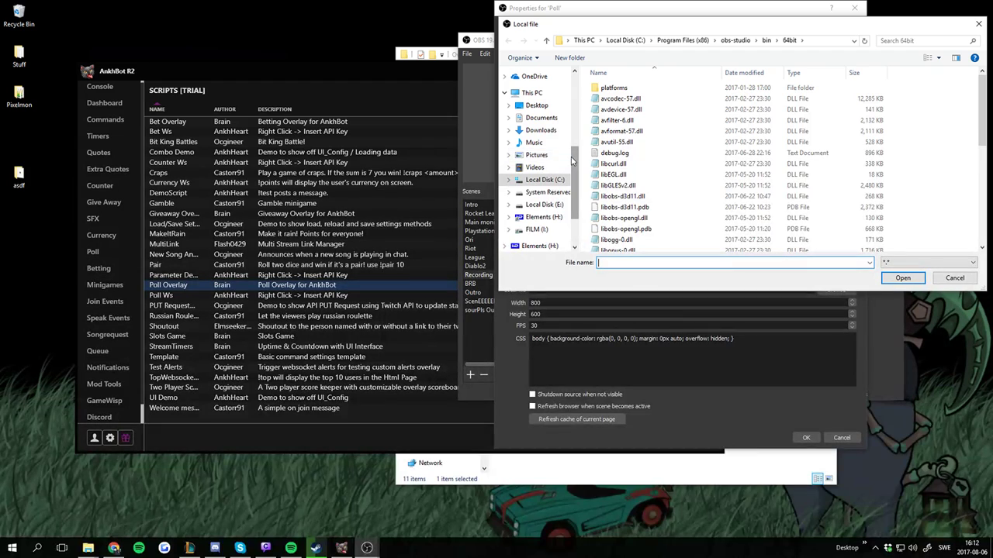
scroll(543, 147, up, 5)
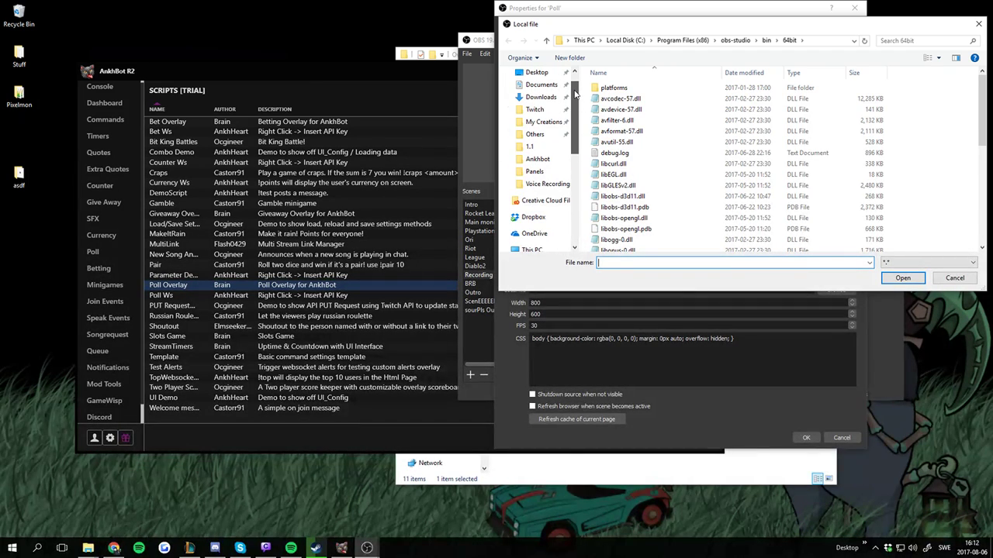
click(534, 110)
drag(636, 24, 496, 42)
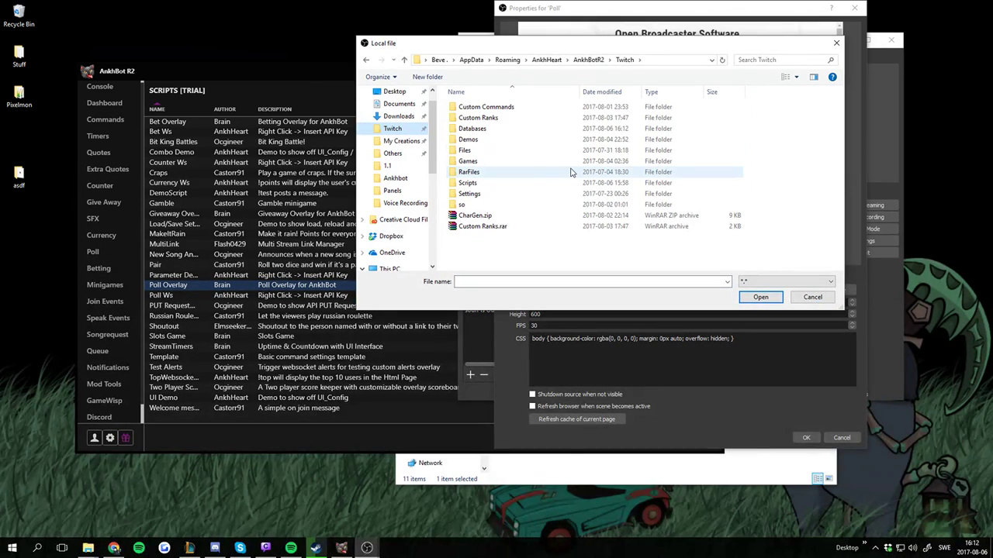
Choose index.html from Scripts > Overlays > Overlay - Poll, refresh the cache, and save
double_click(470, 183)
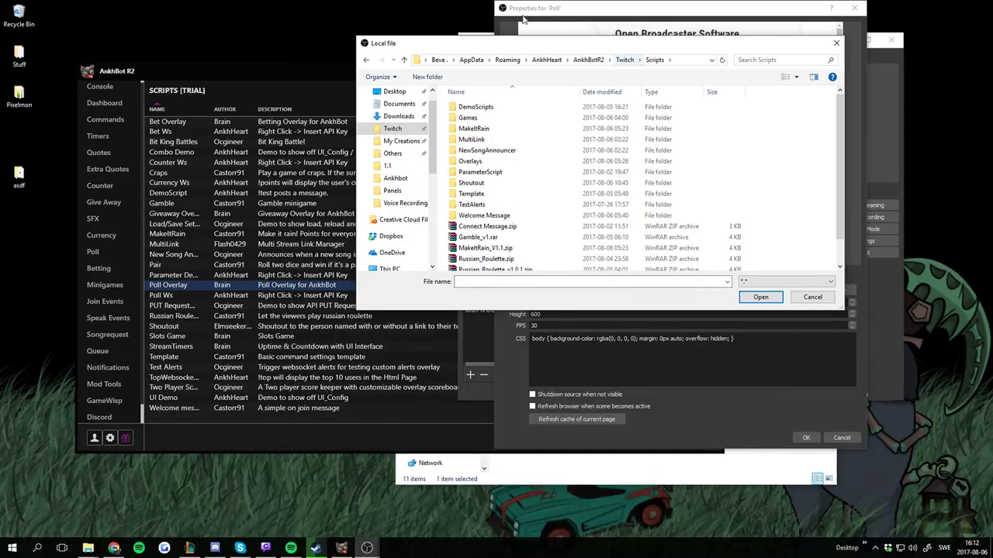
double_click(477, 161)
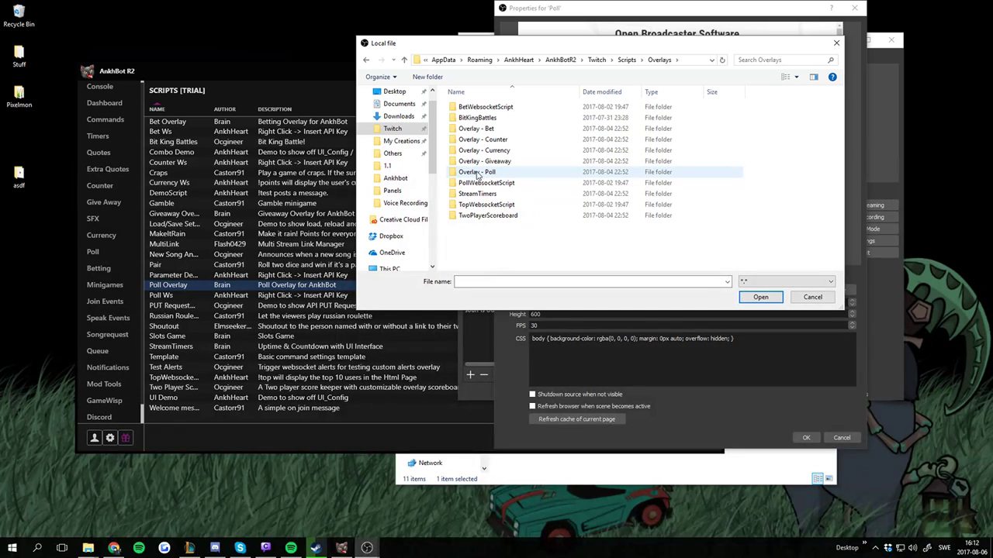
double_click(500, 173)
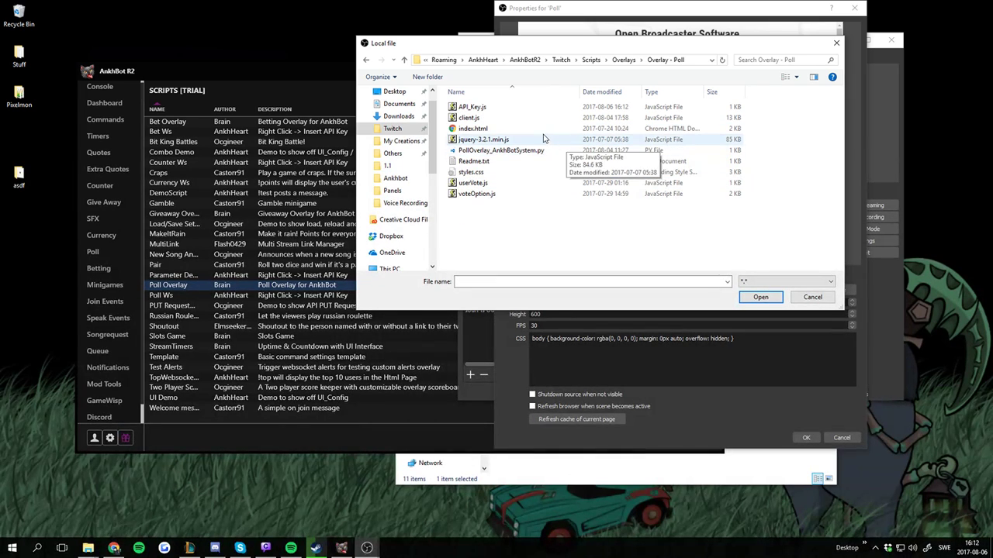
click(481, 133)
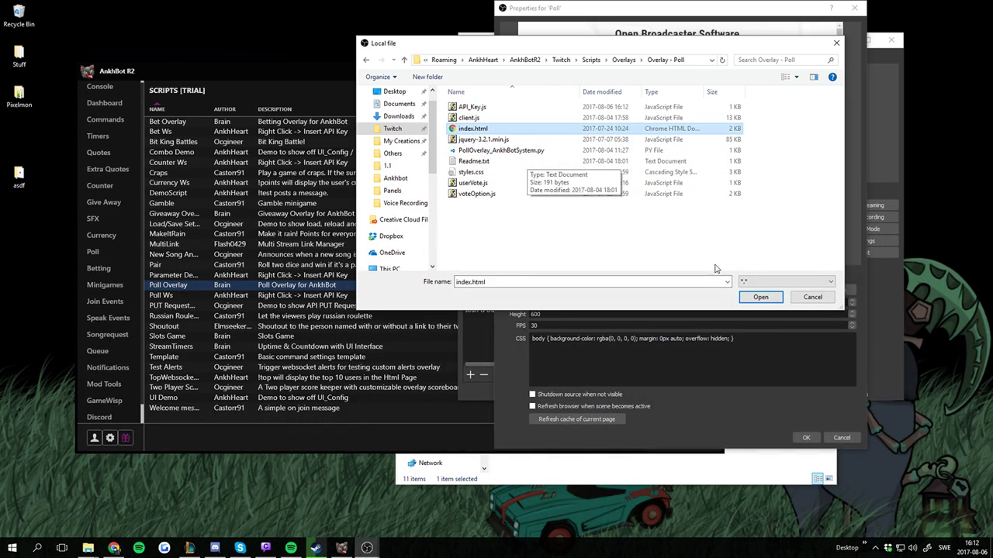
click(760, 297)
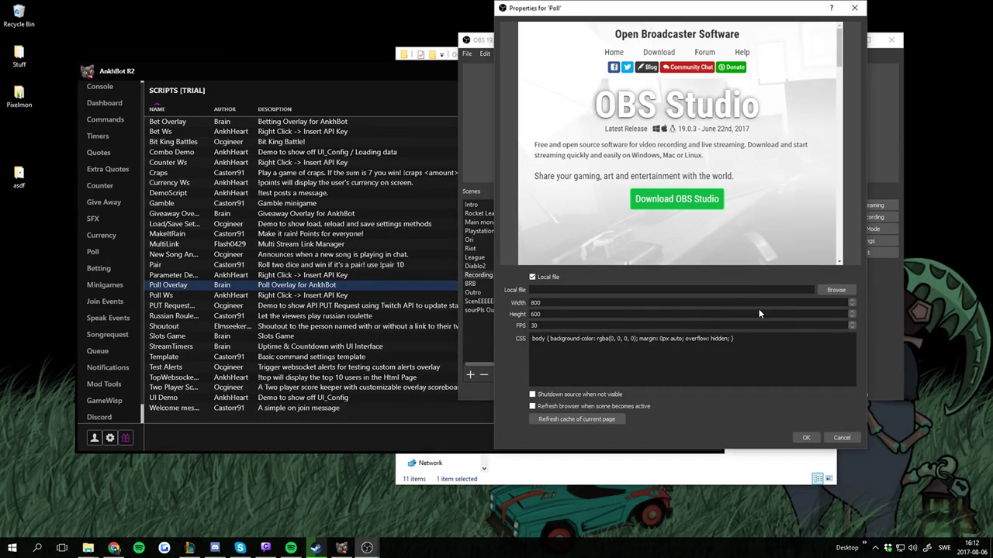
click(597, 417)
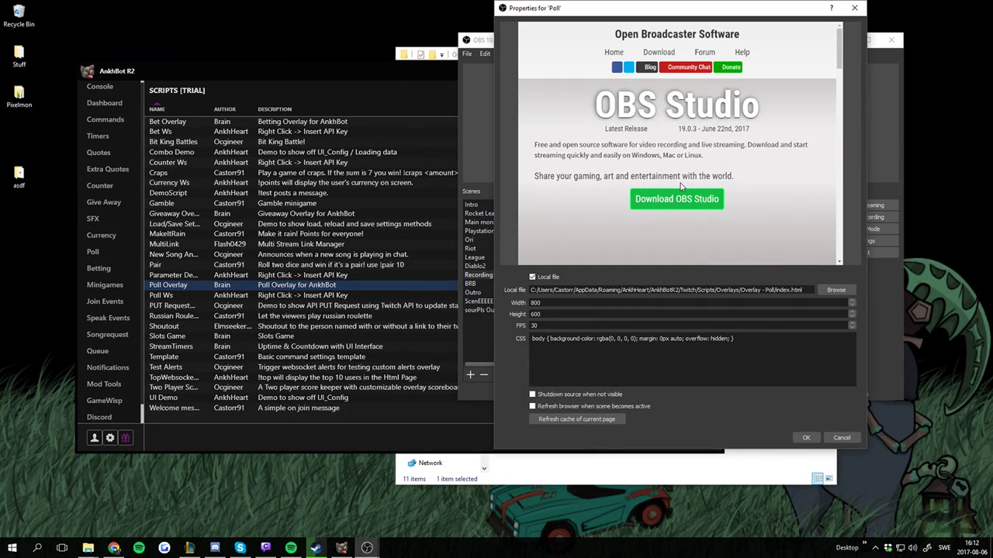
click(805, 438)
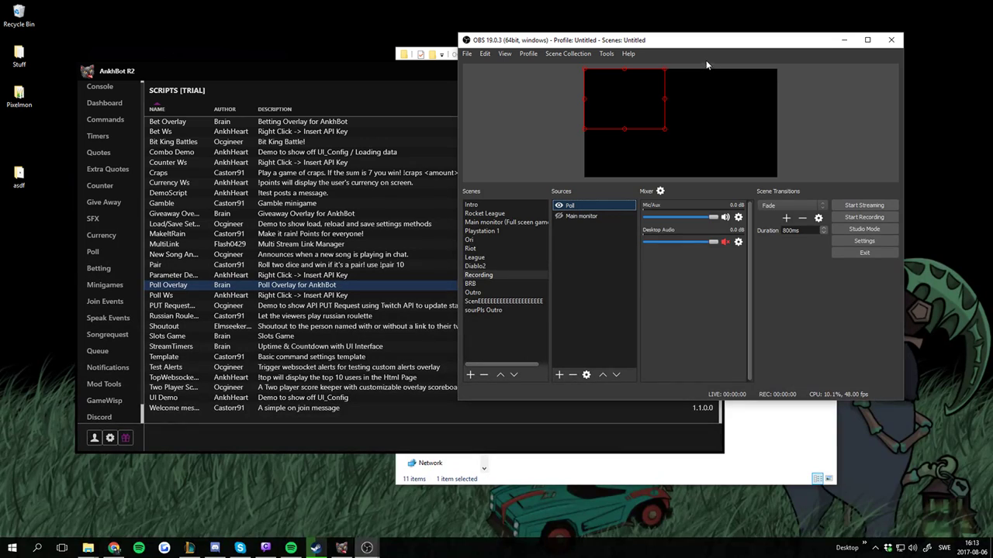
Make the OBS preview taller and the window larger, with a narrowed AnkhBot window on the left
drag(711, 186, 711, 316)
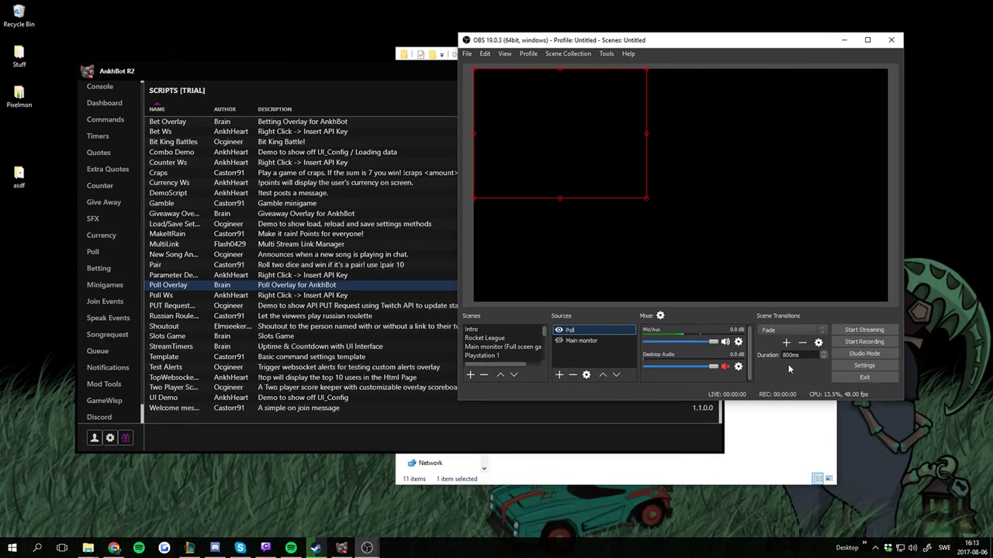
drag(904, 400, 976, 493)
drag(200, 70, 148, 145)
drag(665, 251, 475, 247)
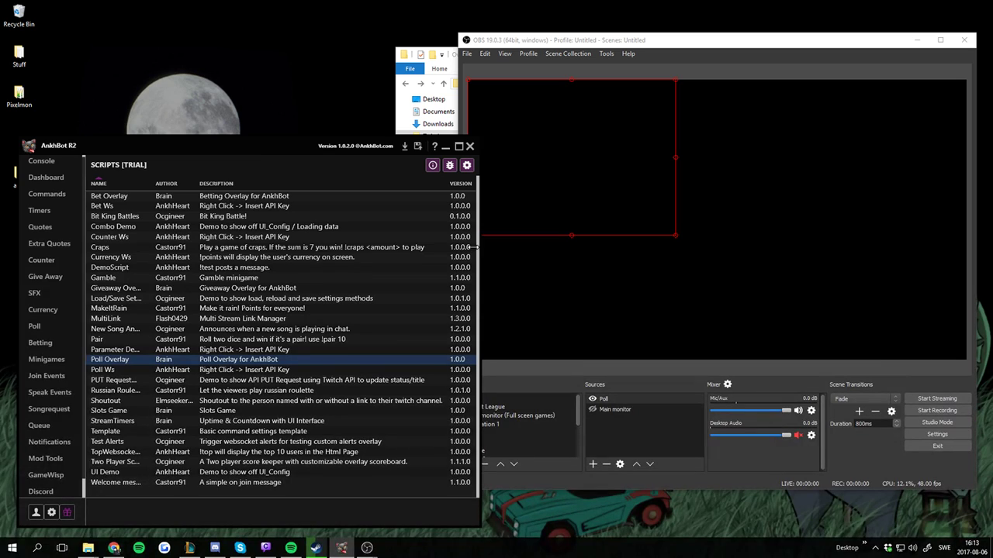
scroll(64, 283, down, 1)
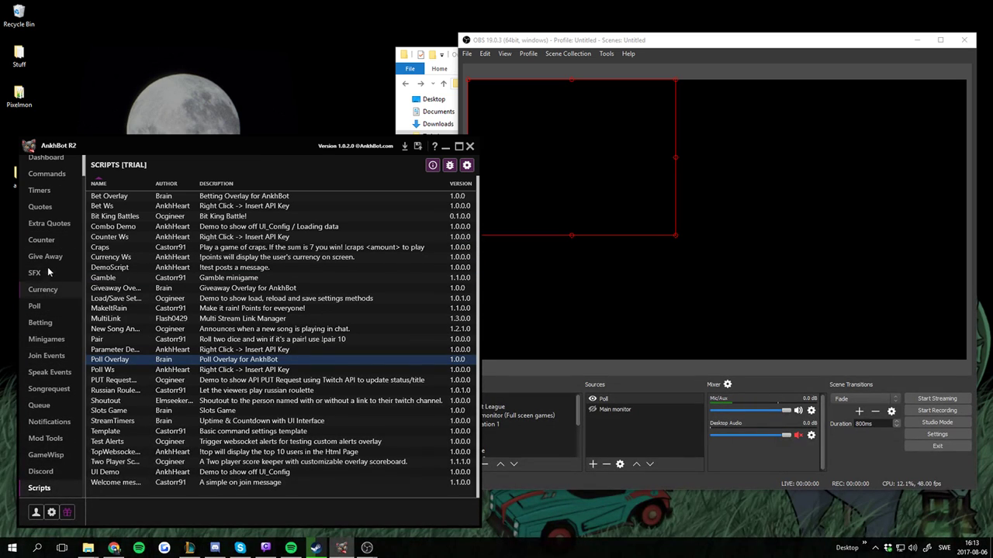
On the Poll page, stop and reset the old poll, then change the topic from 'hey' to 'Nothing'
scroll(48, 287, up, 1)
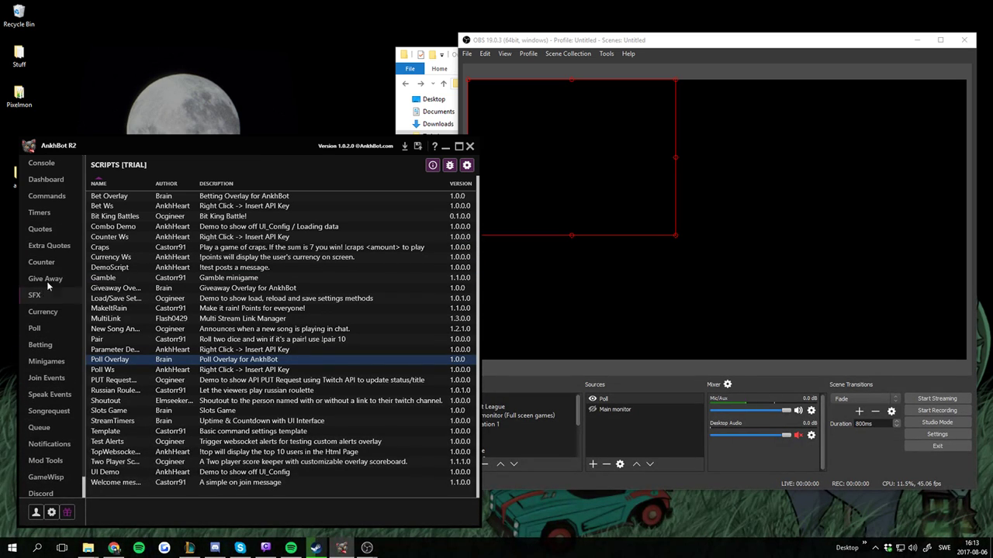
click(46, 330)
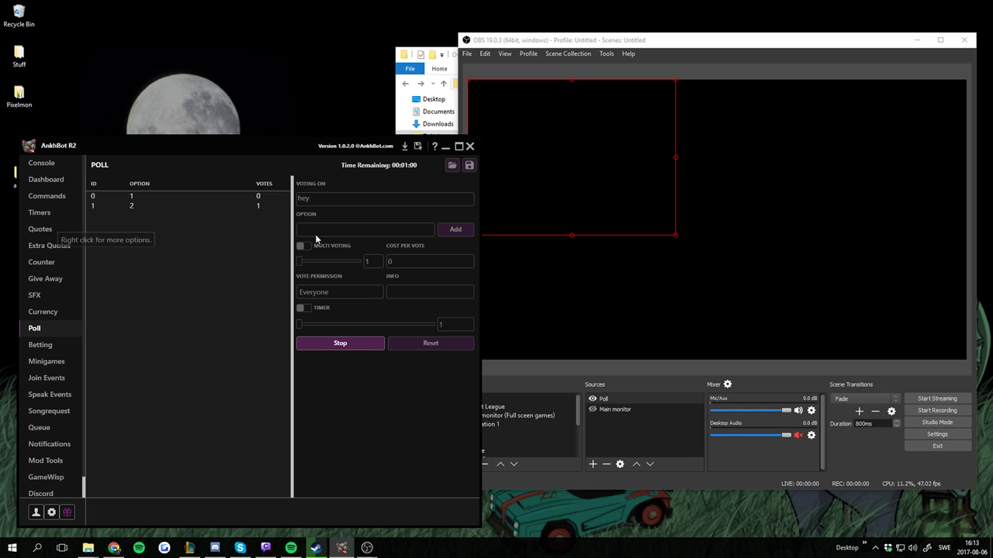
click(342, 344)
click(243, 355)
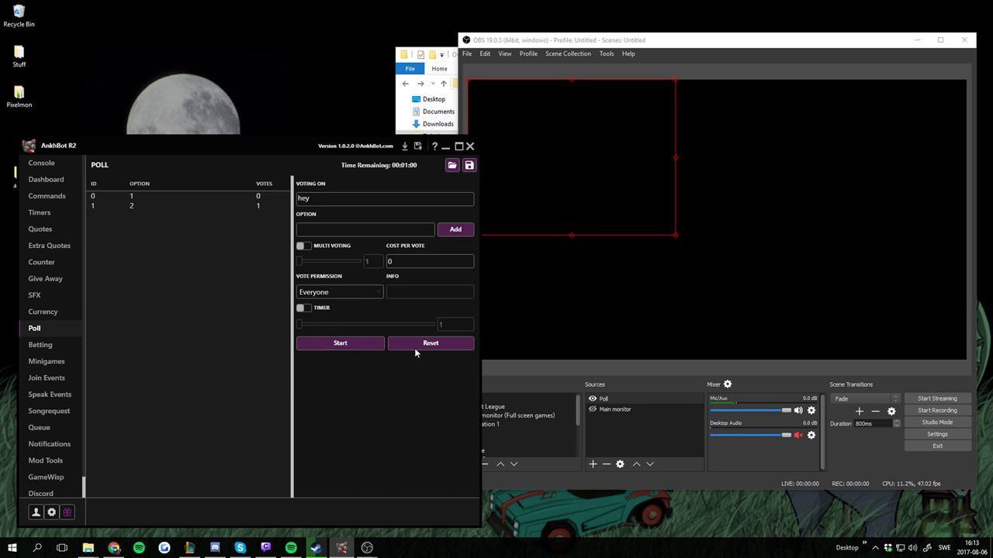
click(415, 349)
click(259, 353)
double_click(304, 199)
text(Nothing)
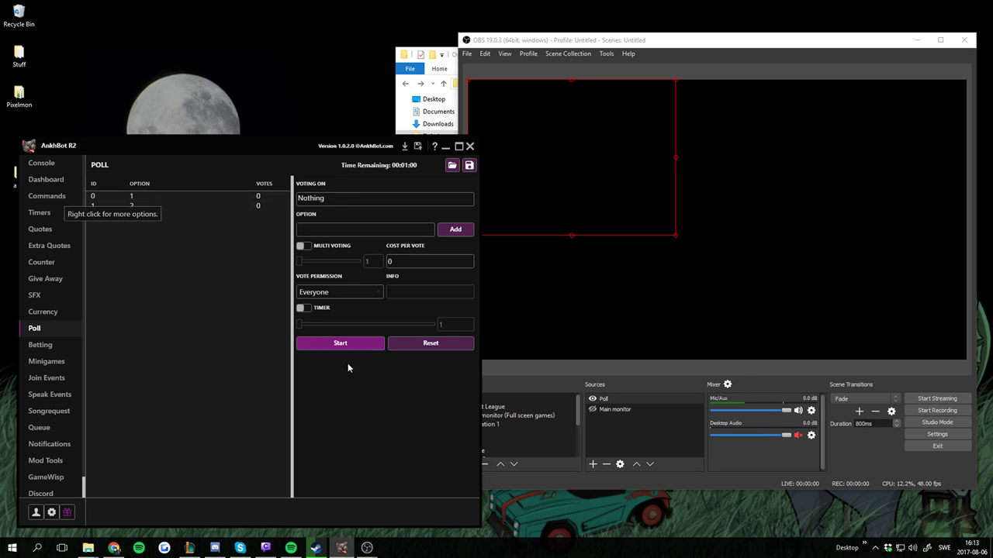
Start the 'Nothing' poll and move the AnkhBot window to the top-left corner
click(334, 343)
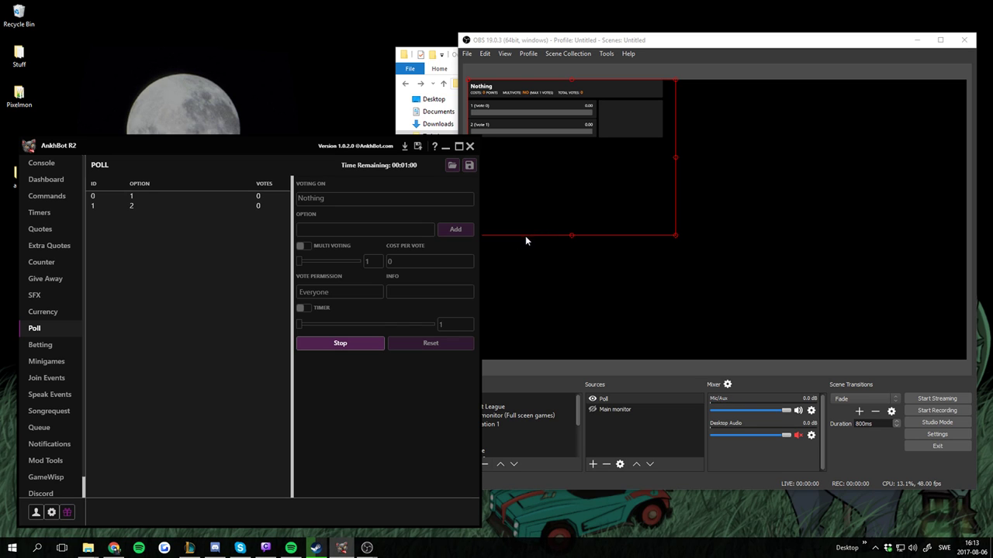
drag(266, 148, 248, 19)
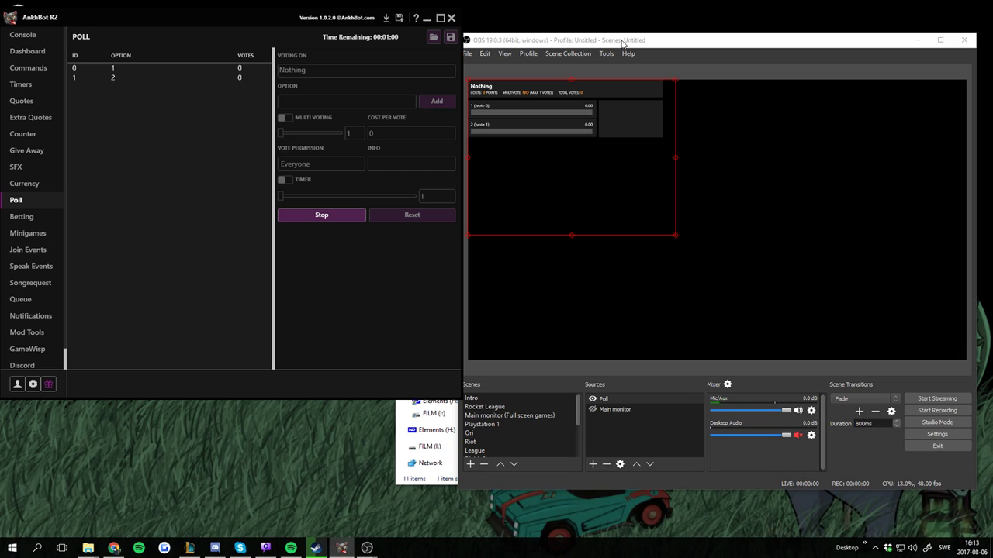
Refresh the cached page of the Poll browser source in OBS
right_click(626, 398)
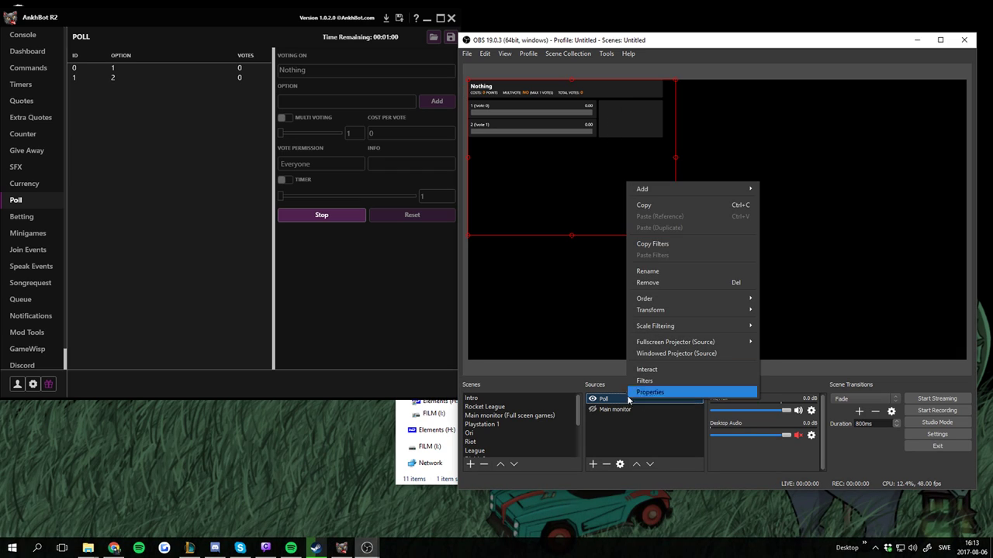
click(599, 402)
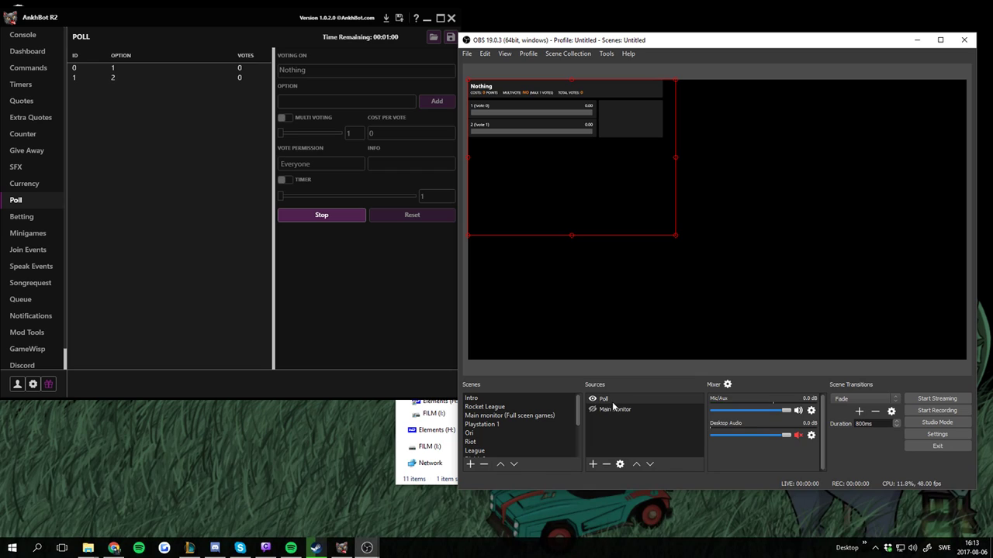
double_click(613, 401)
click(618, 455)
click(841, 473)
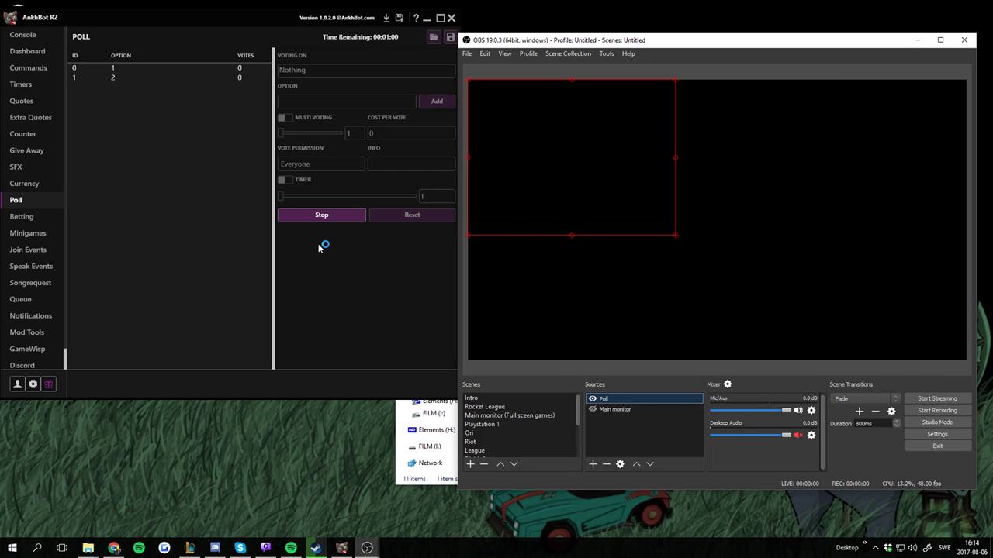
Stop the running 'Nothing' poll in AnkhBot
click(184, 78)
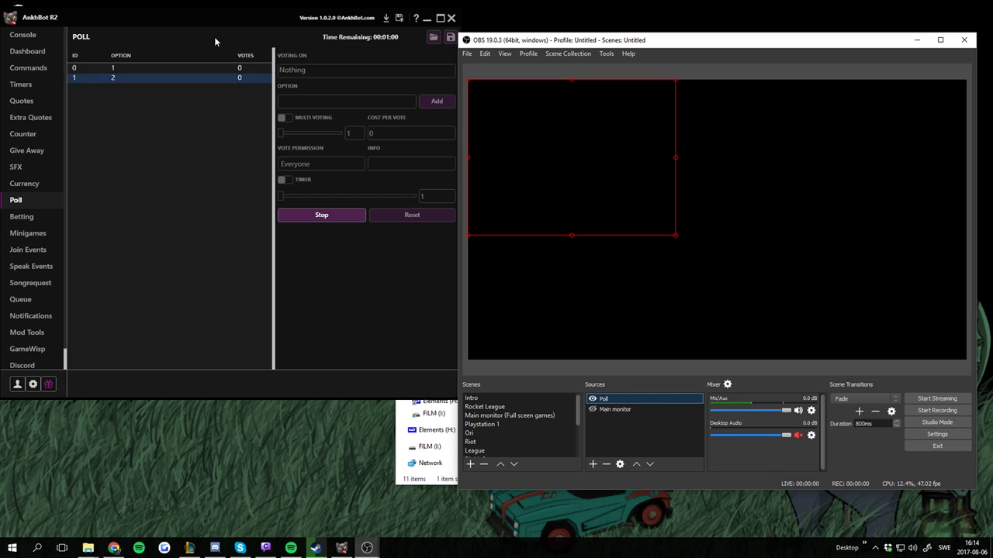
drag(228, 22, 227, 21)
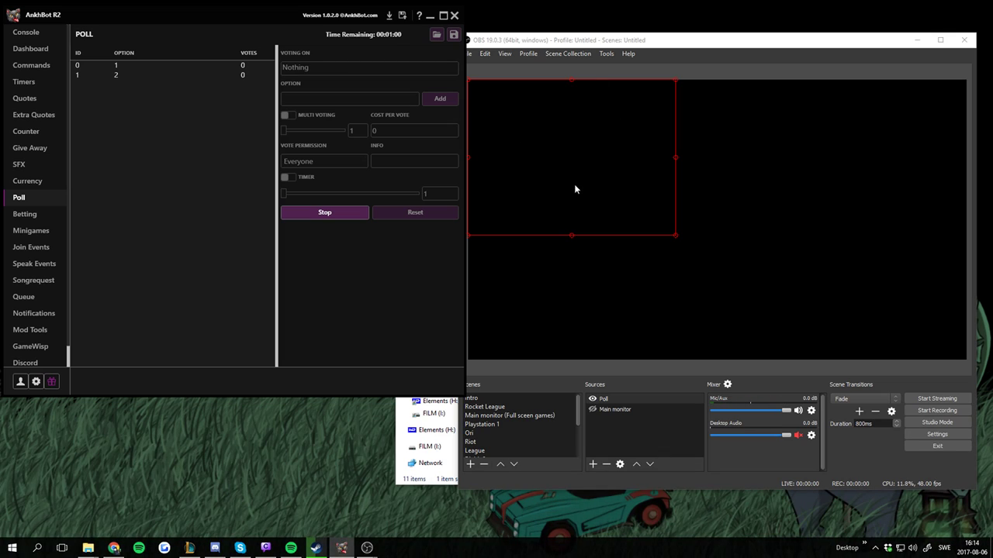
click(318, 216)
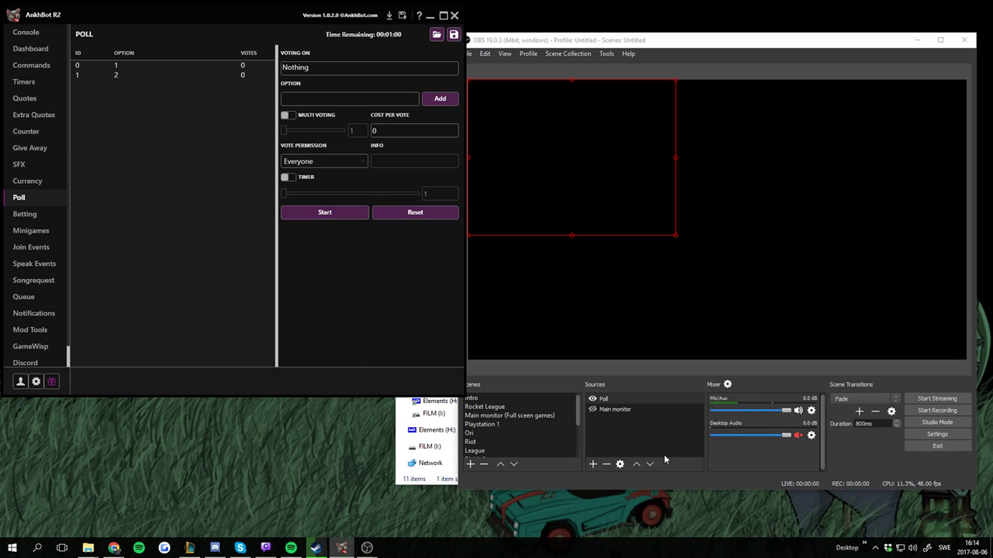
Change the Poll source's local file to index.html in Overlays > Overlay - Bet
click(609, 398)
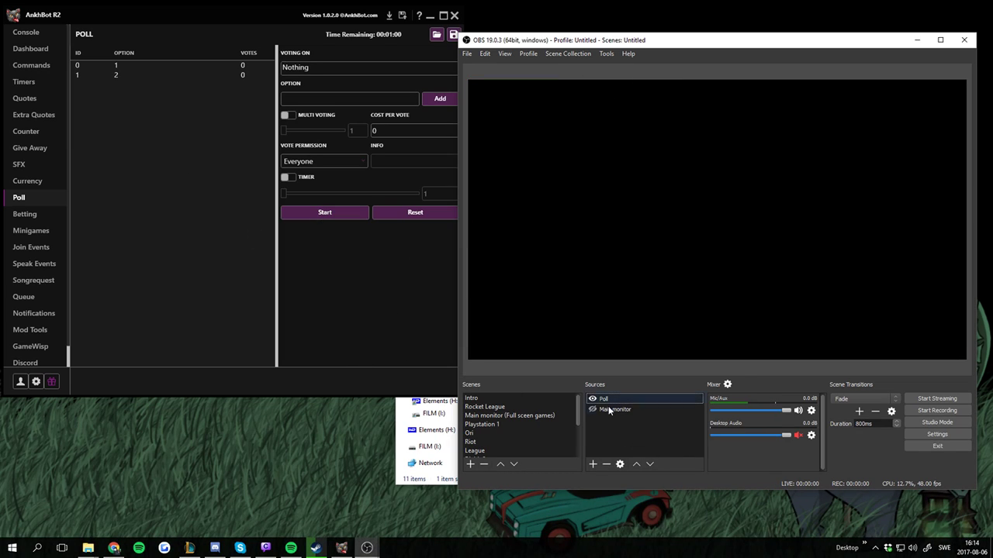
double_click(611, 399)
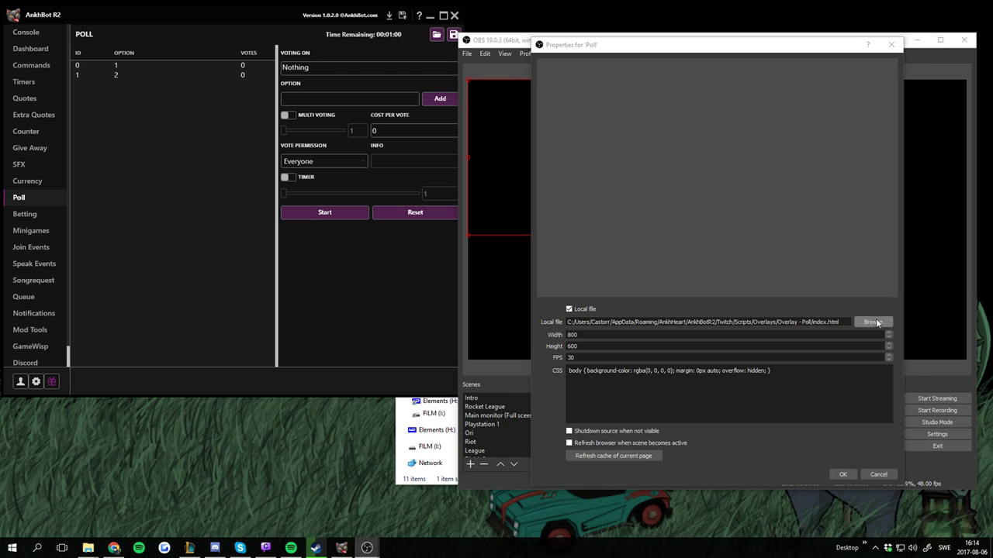
click(873, 322)
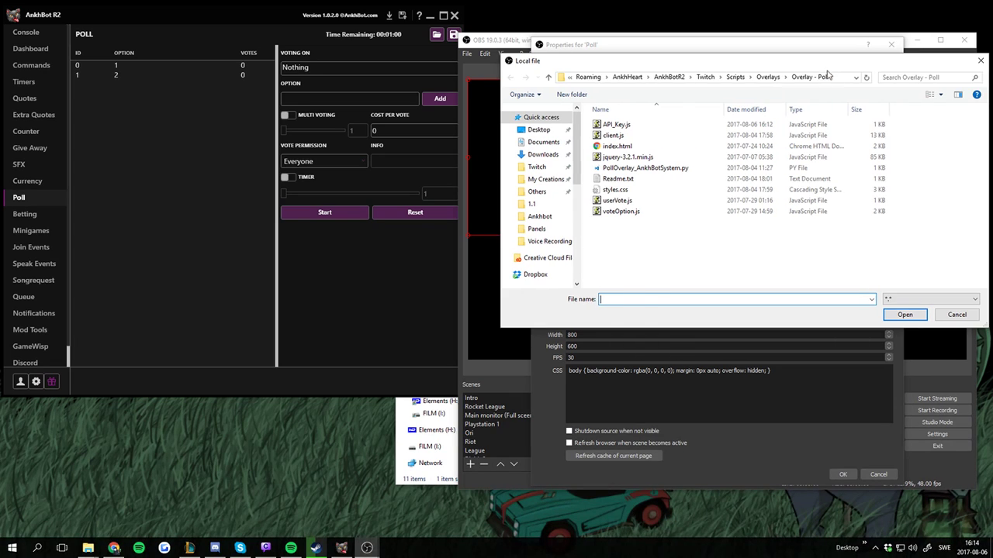
click(770, 77)
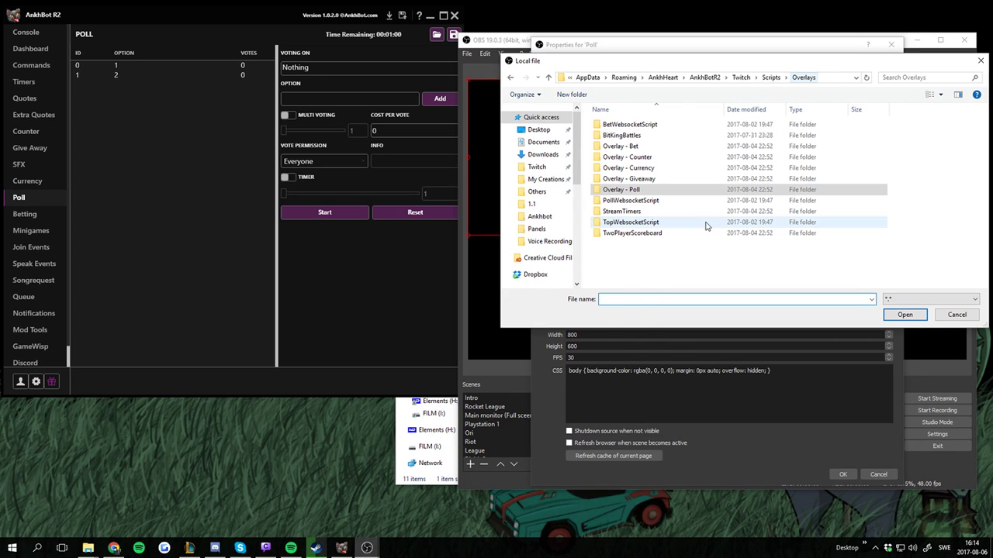
double_click(630, 145)
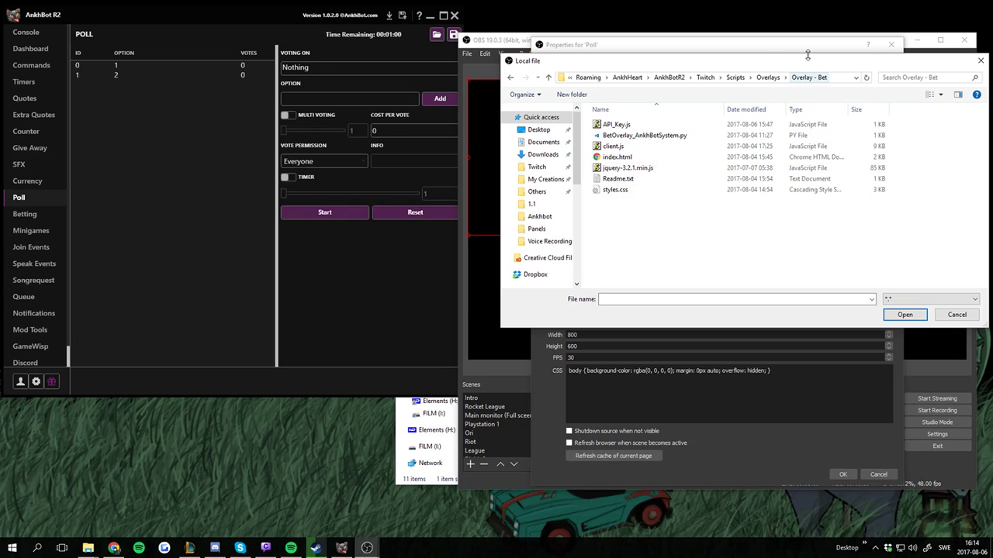
drag(780, 60, 646, 80)
click(496, 177)
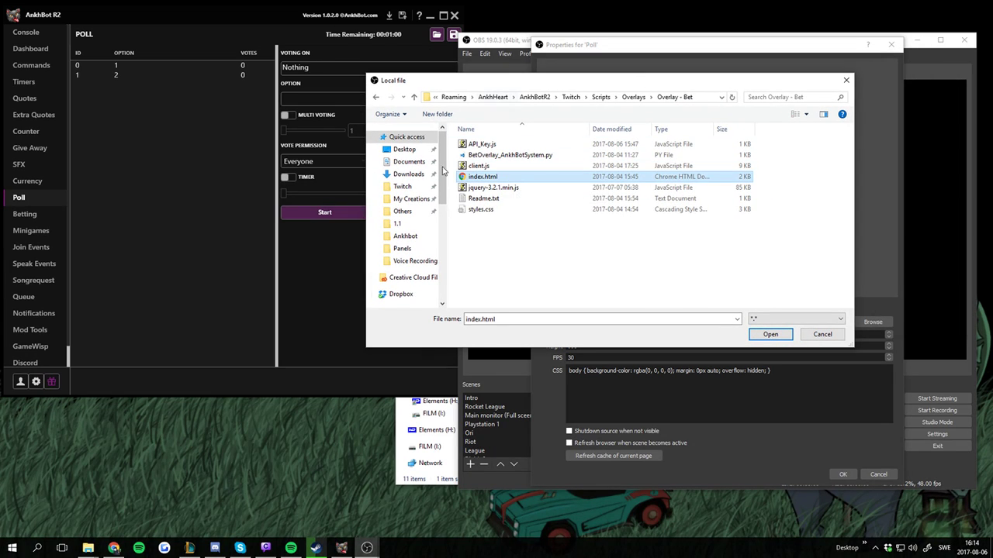
click(779, 335)
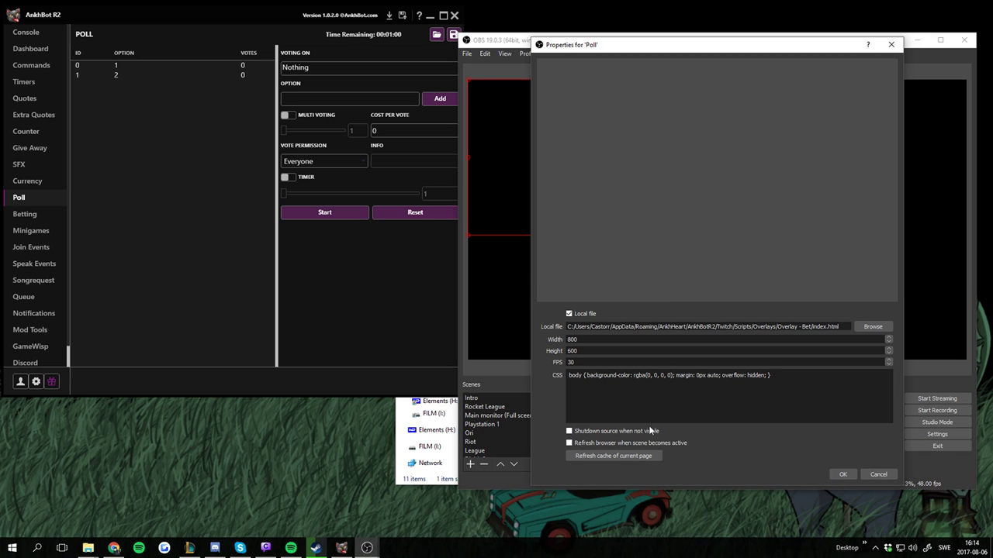
click(842, 475)
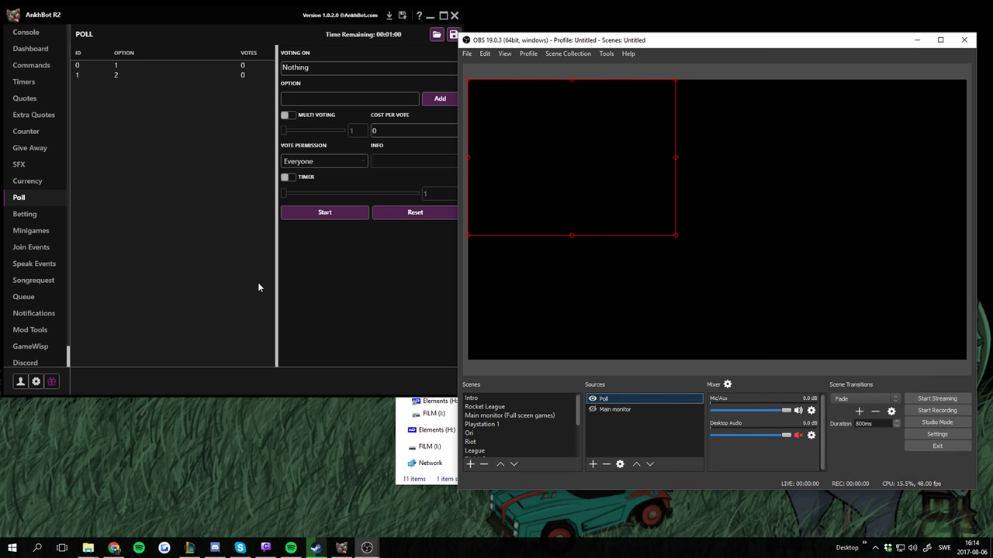
From the Scripts list, insert the API key for Bet Overlay and accept the warning
scroll(52, 349, down, 1)
click(52, 355)
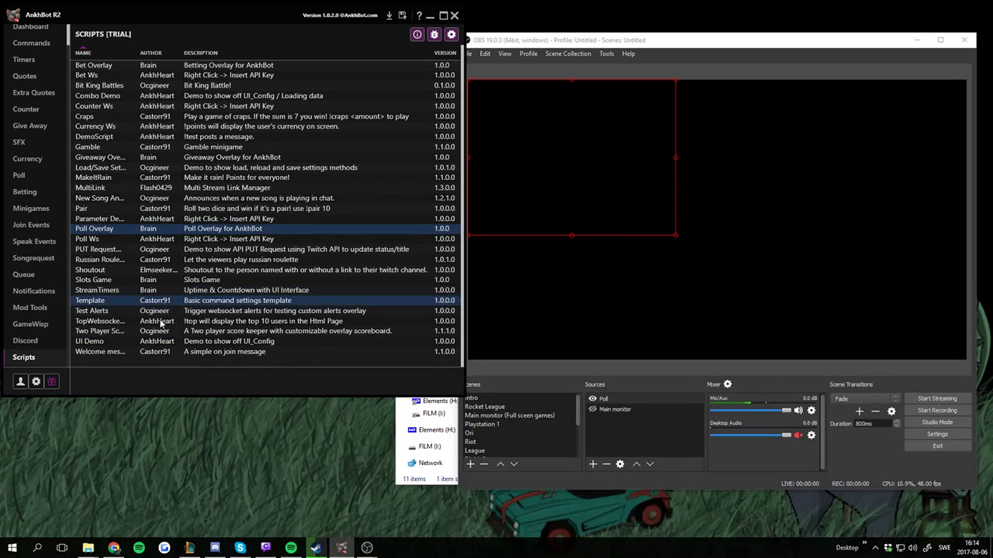
click(177, 68)
right_click(177, 68)
click(114, 94)
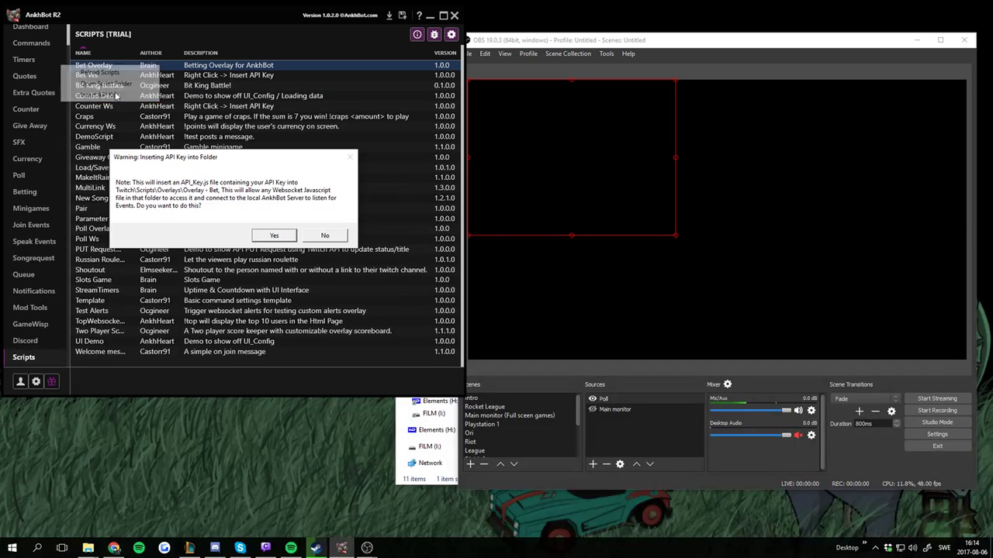
click(276, 239)
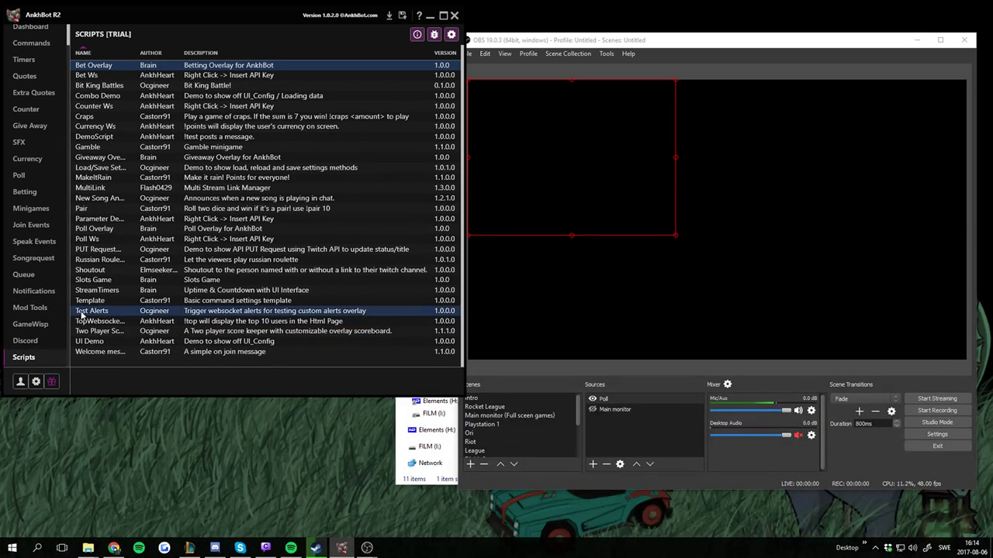
On the Betting page, set the timer to 6 minutes and start the 'Will I win?' bet
click(37, 195)
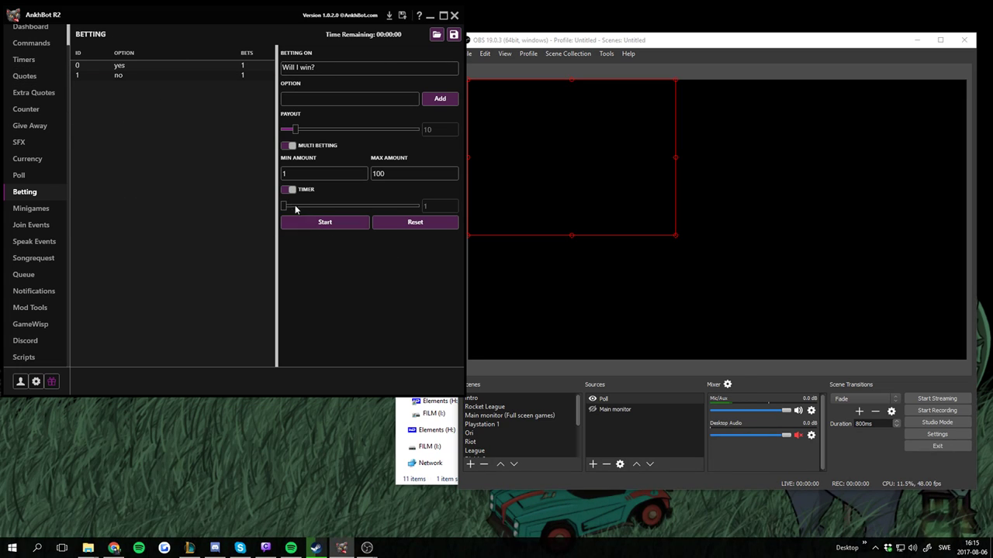
drag(285, 210, 289, 208)
click(330, 222)
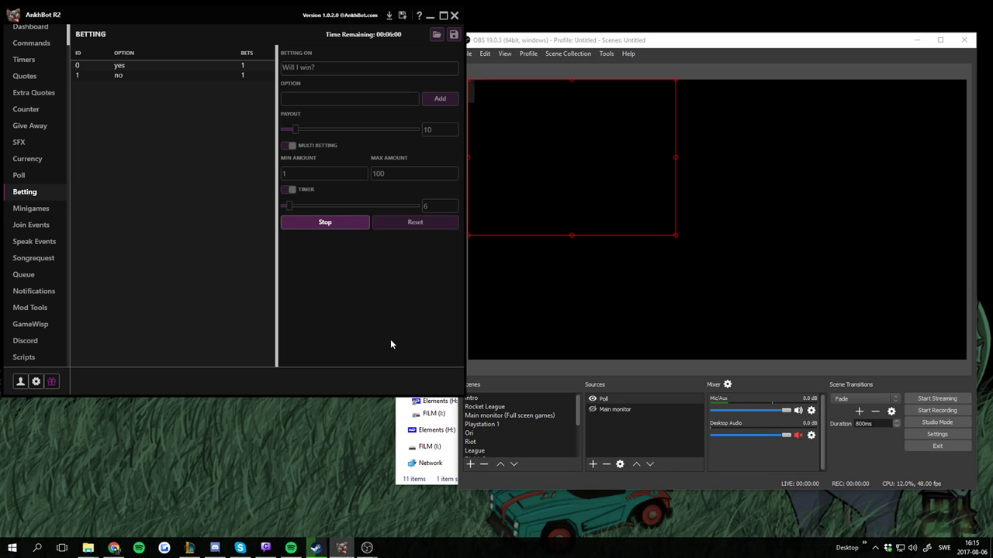